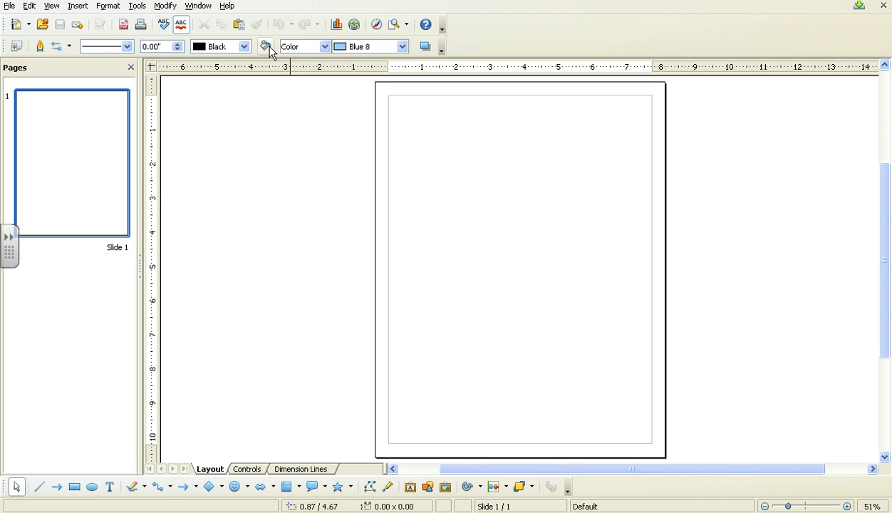
Check the program's version information in the Help menu, then dismiss it
{"action": "left_click", "coordinate": [228, 7]}
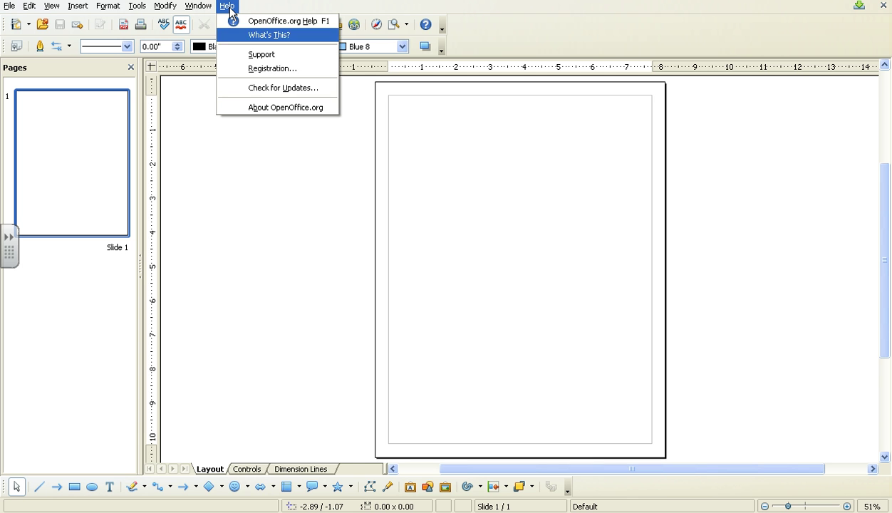
{"action": "key", "text": "Down"}
{"action": "key", "text": "Down"}
{"action": "key", "text": "Down"}
{"action": "key", "text": "Down"}
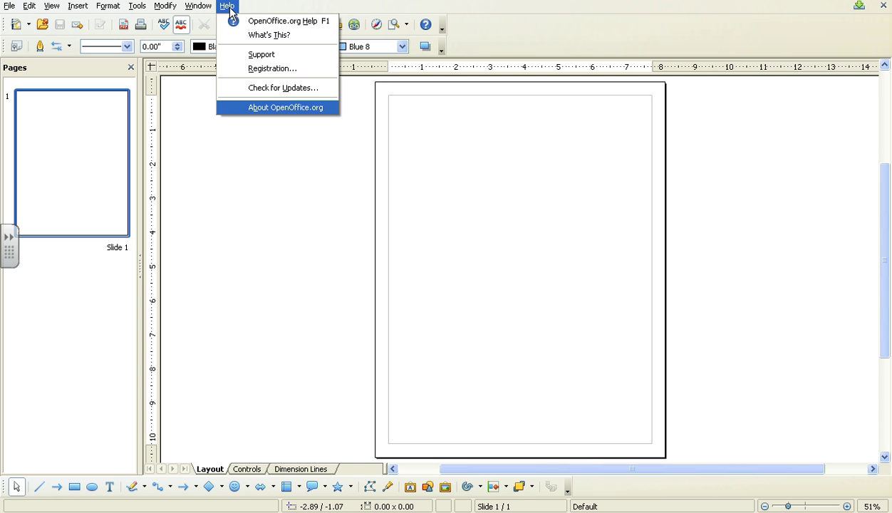
{"action": "left_click", "coordinate": [283, 108]}
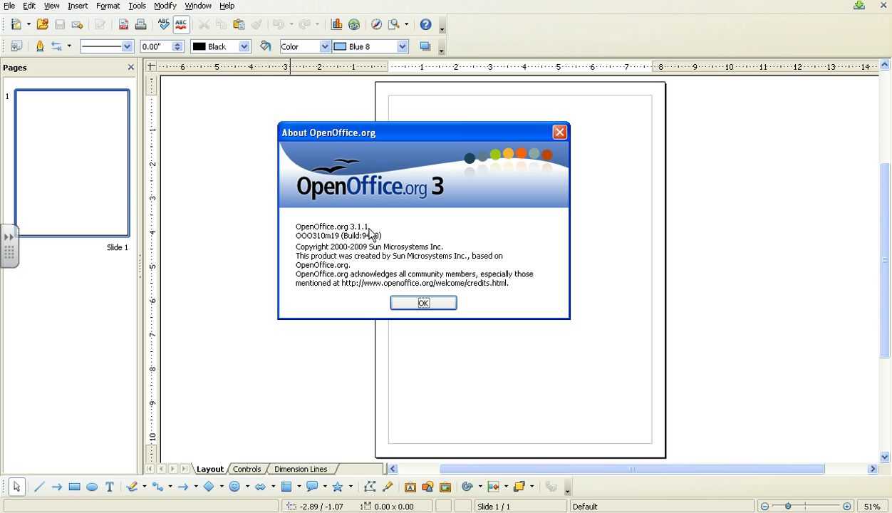
{"action": "left_click", "coordinate": [424, 304]}
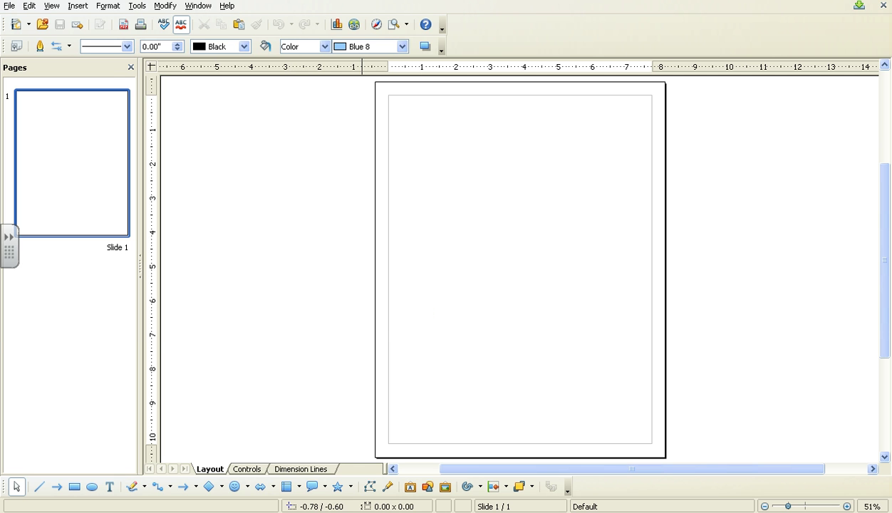
Launch OpenOffice.org Draw from the OpenOffice.org 3.1 program group
{"action": "key", "text": "super"}
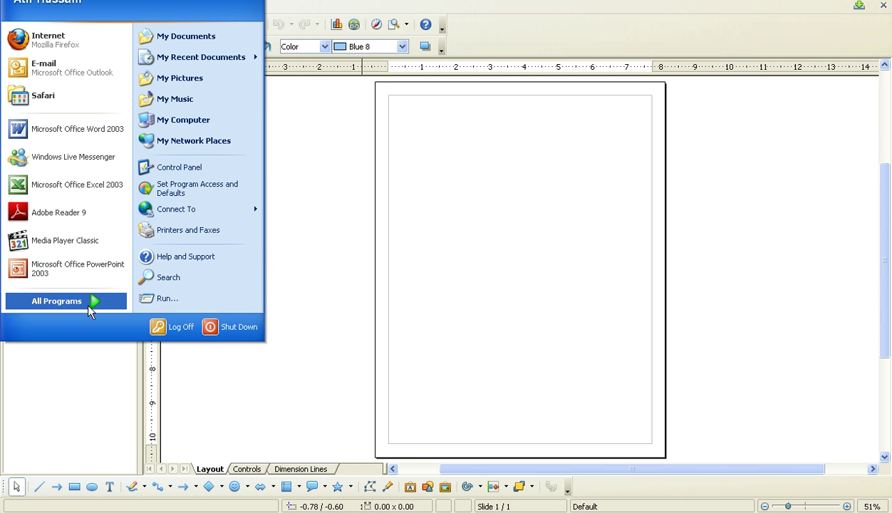
{"action": "left_click", "coordinate": [89, 305]}
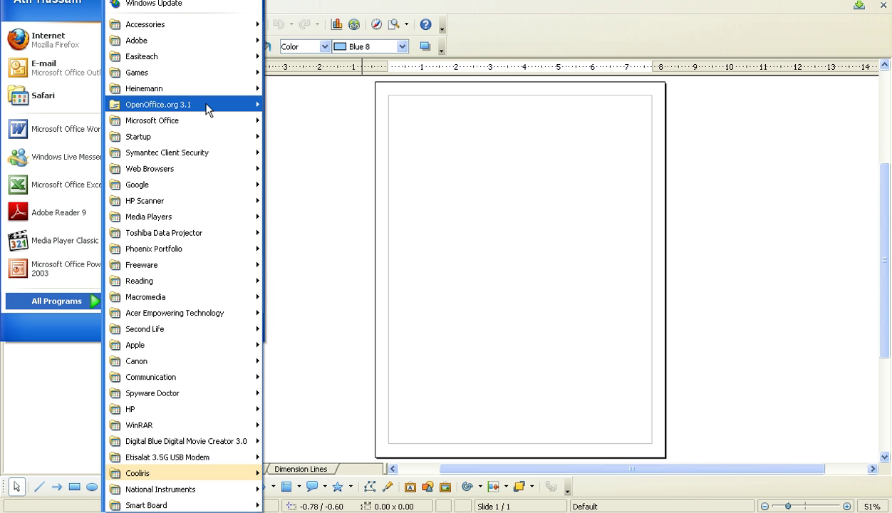
{"action": "mouse_move", "coordinate": [208, 107]}
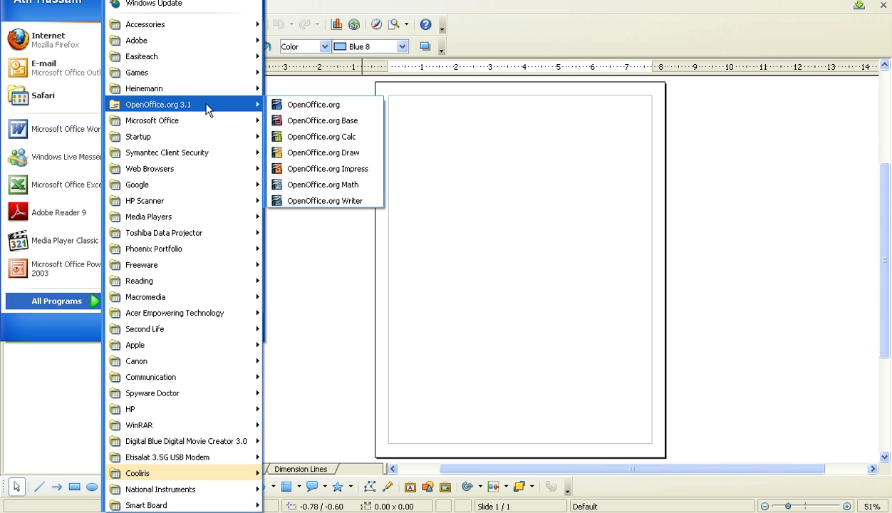
{"action": "left_click", "coordinate": [345, 141]}
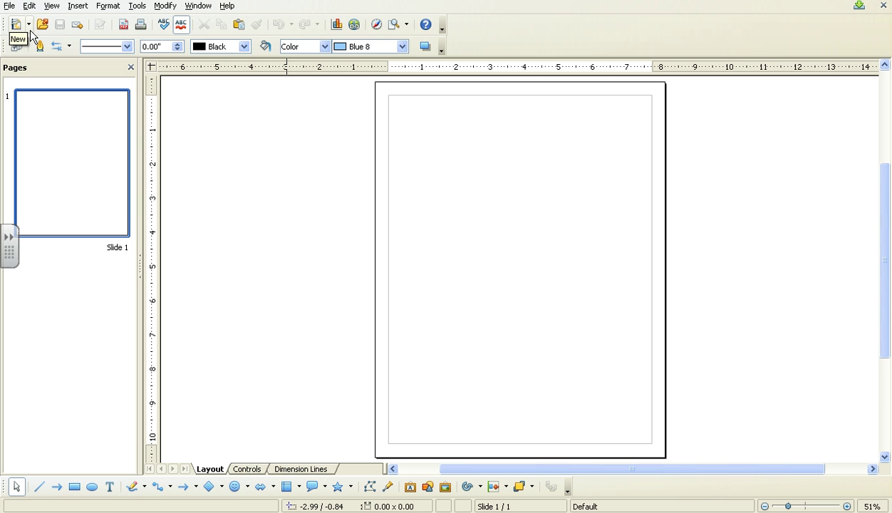
Start the Business Cards wizard and keep Continuous medium with brand Avery A4
{"action": "left_click", "coordinate": [30, 29]}
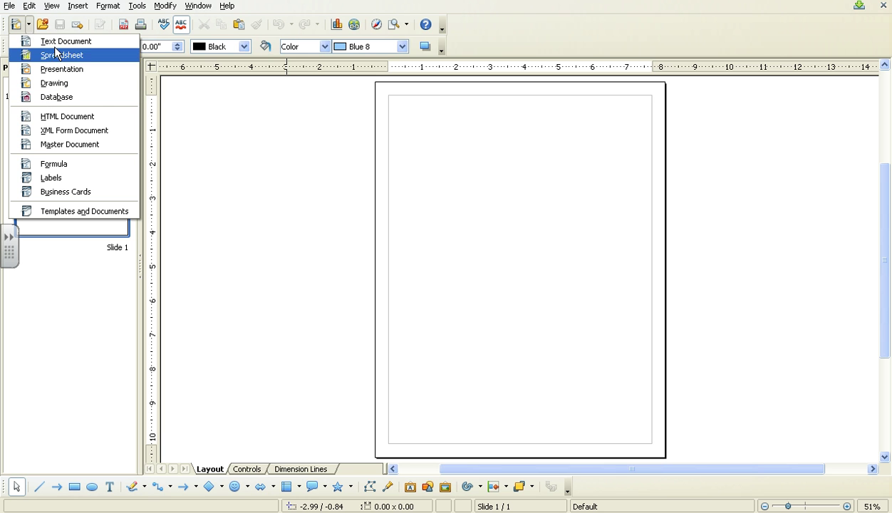
{"action": "left_click", "coordinate": [79, 192]}
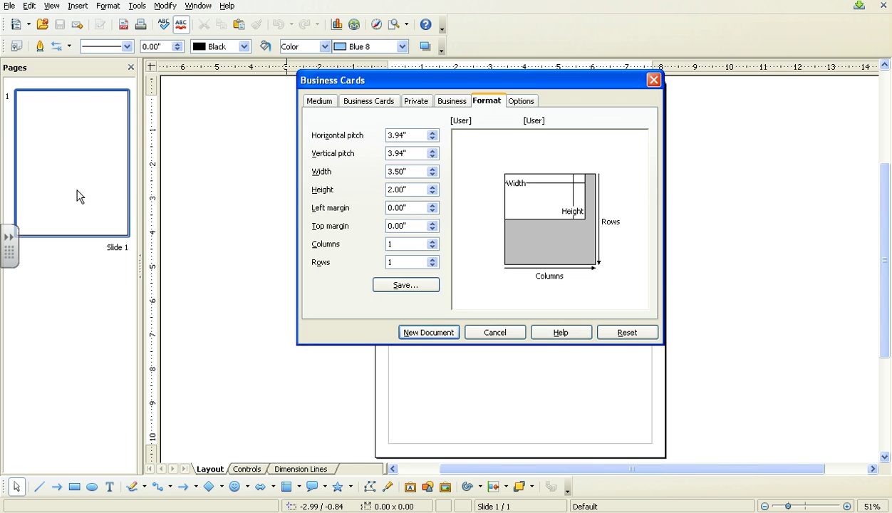
{"action": "left_click", "coordinate": [322, 102]}
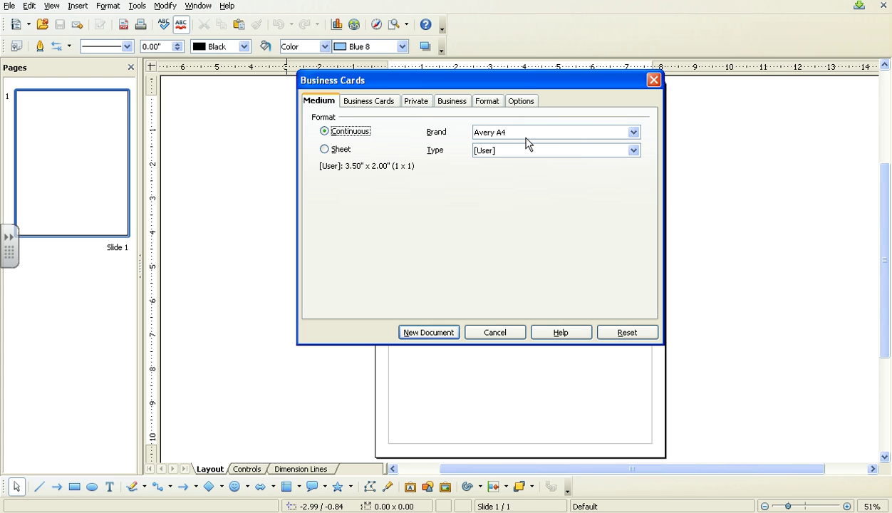
{"action": "left_click", "coordinate": [576, 137]}
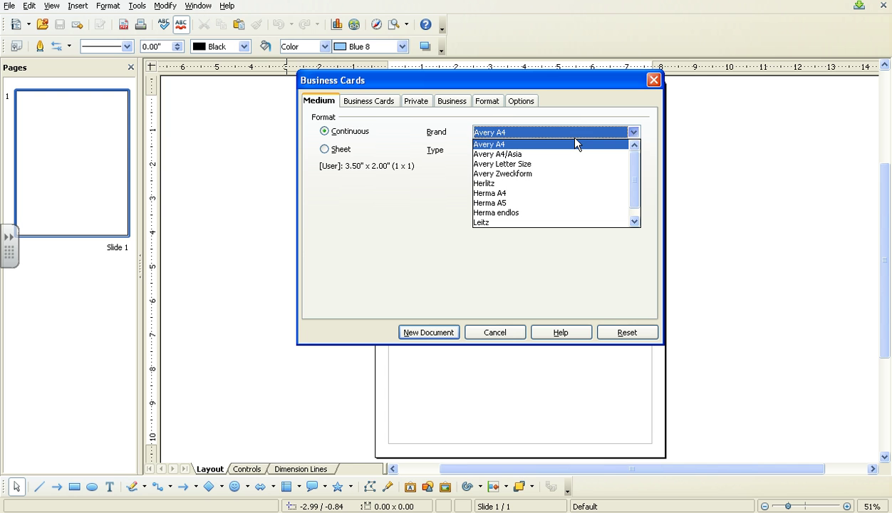
{"action": "left_click", "coordinate": [577, 144]}
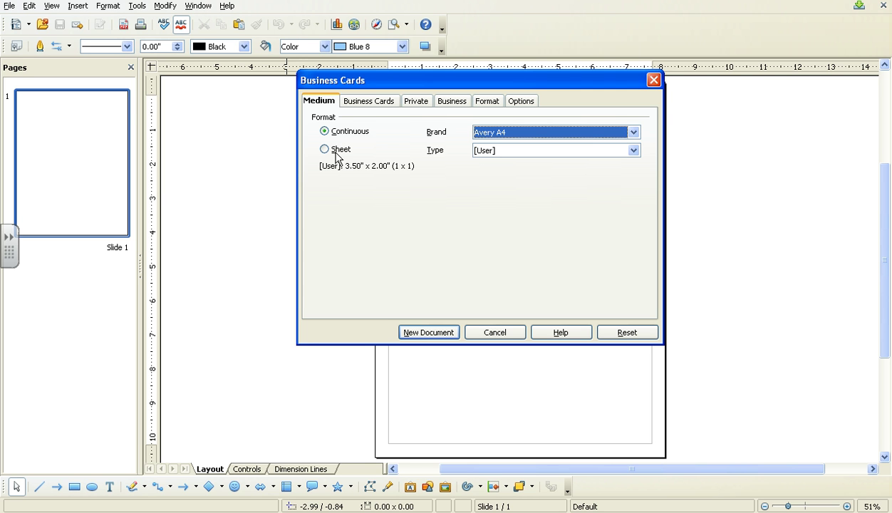
Keep the 'Modern, only Company' card layout and move to the Private data page
{"action": "left_click", "coordinate": [352, 110]}
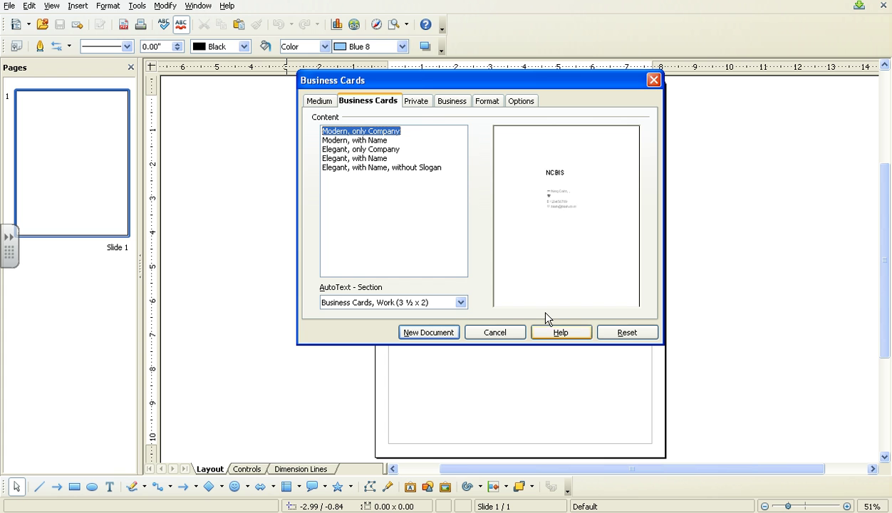
{"action": "left_click", "coordinate": [418, 102]}
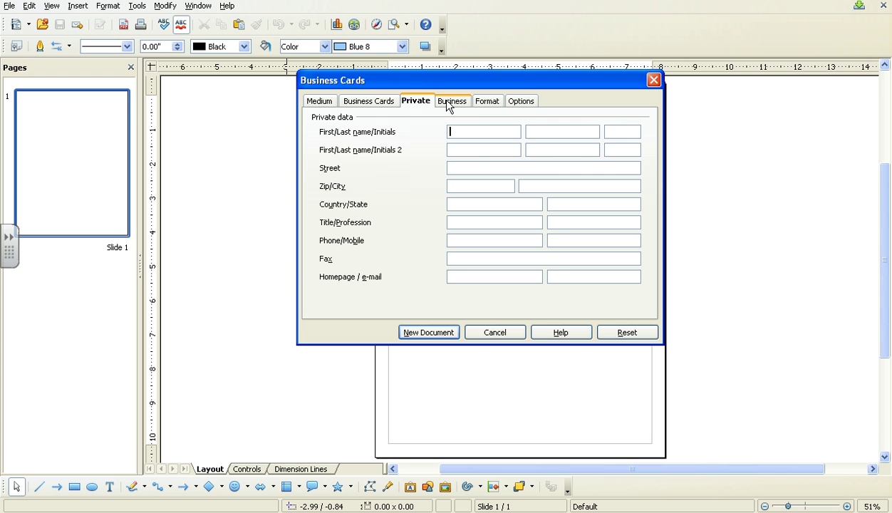
In the business data, correct the street to 'New Cairo' and enter the phone number
{"action": "left_click", "coordinate": [451, 102]}
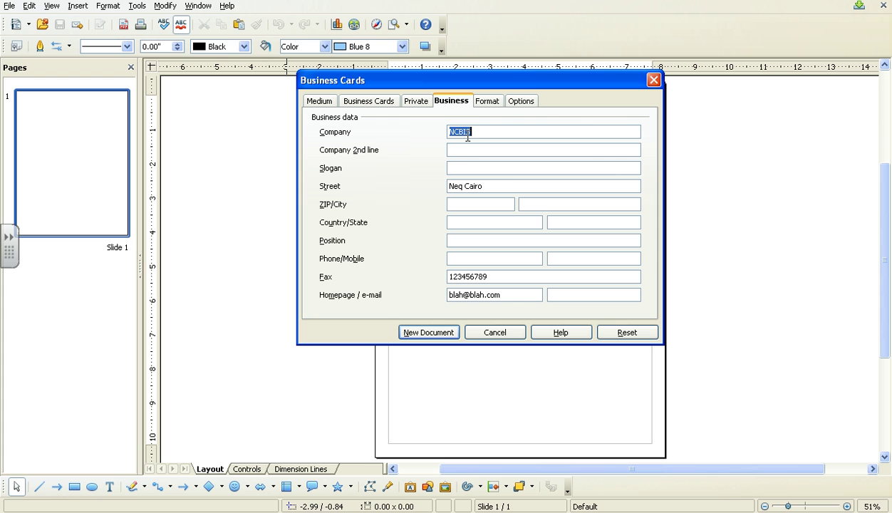
{"action": "left_click", "coordinate": [463, 186]}
{"action": "key", "text": "BackSpace"}
{"action": "type", "text": "w"}
{"action": "left_click", "coordinate": [472, 258]}
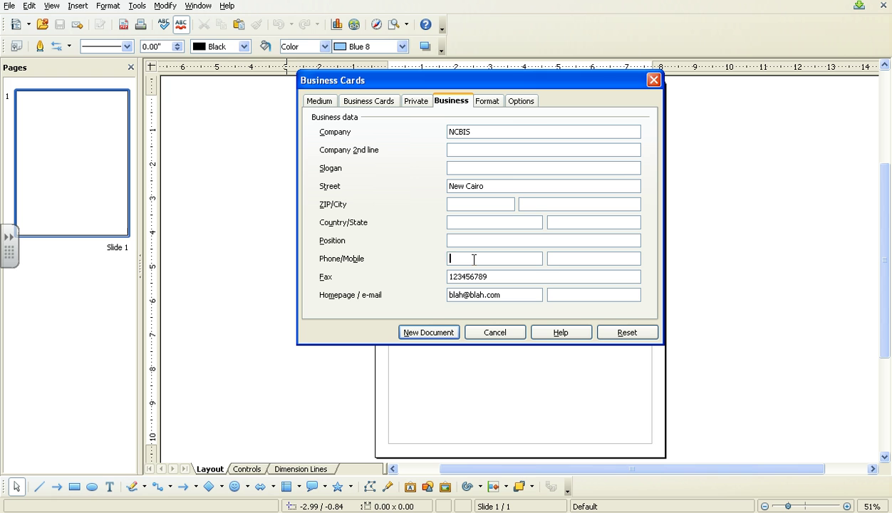
{"action": "type", "text": "123456789"}
Set the card format to 3.5" width and 2" height
{"action": "left_click", "coordinate": [486, 101]}
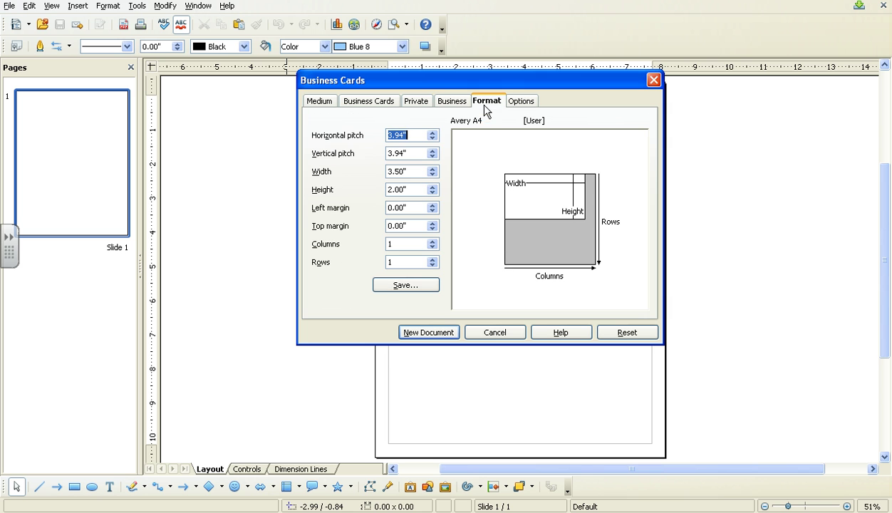
{"action": "left_click", "coordinate": [408, 171]}
{"action": "double_click", "coordinate": [411, 171]}
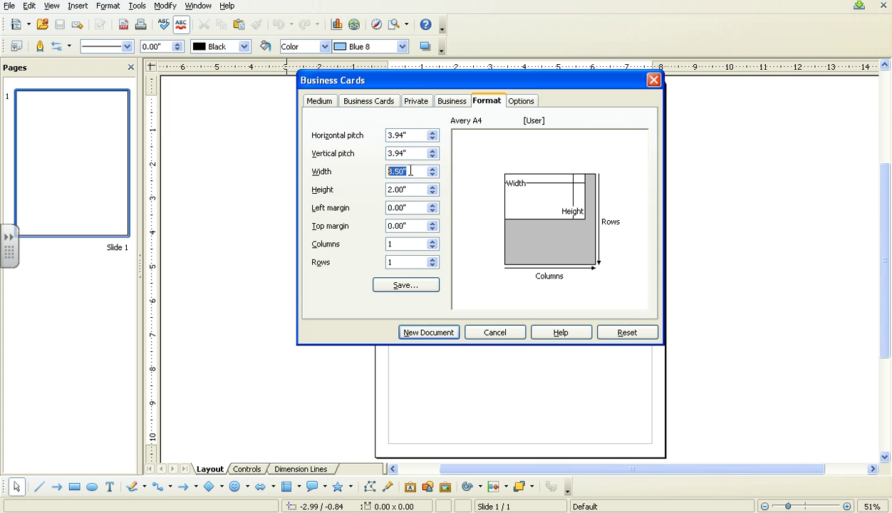
{"action": "type", "text": "3.5"}
{"action": "key", "text": "Tab"}
{"action": "type", "text": "2"}
{"action": "left_click", "coordinate": [393, 185]}
Keep the single-label option and create the NCBIS business card document
{"action": "left_click", "coordinate": [519, 106]}
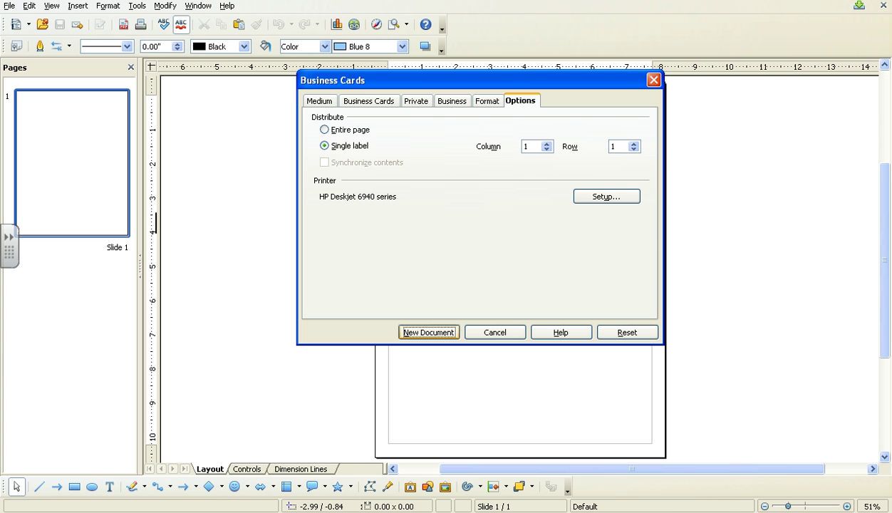
{"action": "key", "text": "Return"}
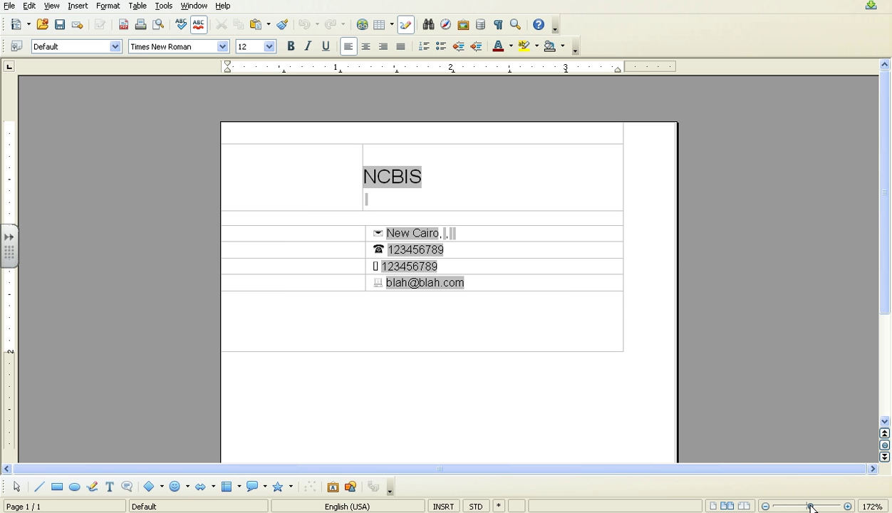
{"action": "left_click_drag", "start_coordinate": [812, 508], "coordinate": [797, 509]}
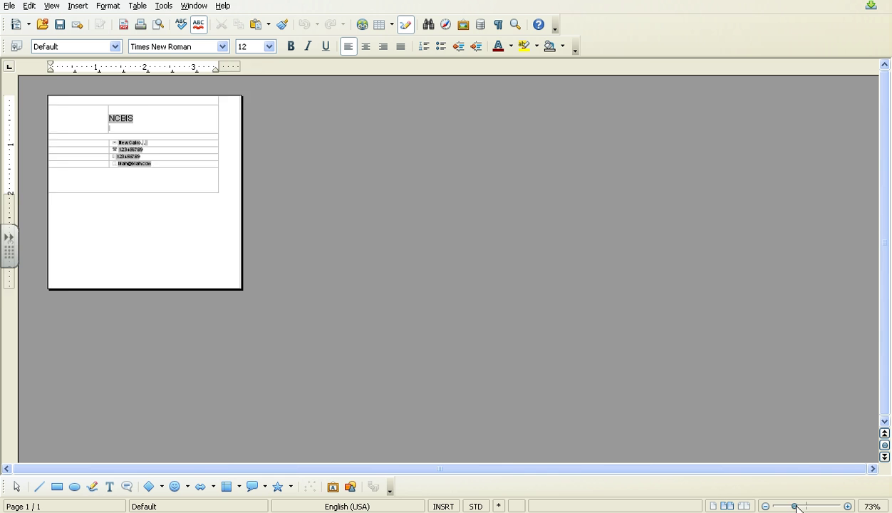
{"action": "left_click_drag", "start_coordinate": [798, 508], "coordinate": [812, 509]}
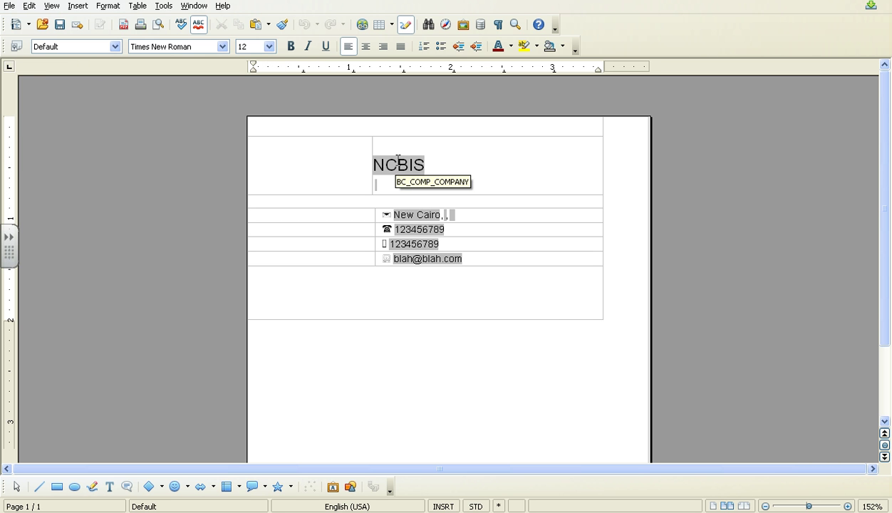
{"action": "left_click", "coordinate": [385, 214]}
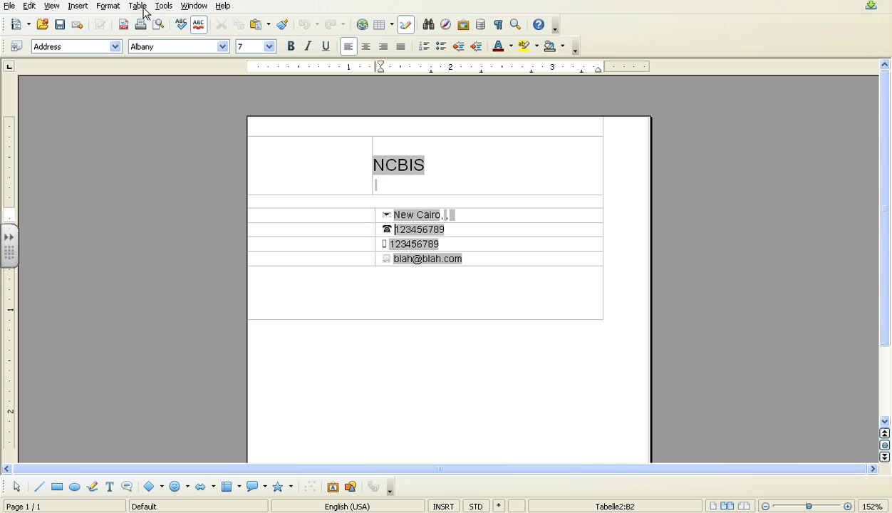
{"action": "left_click", "coordinate": [77, 9]}
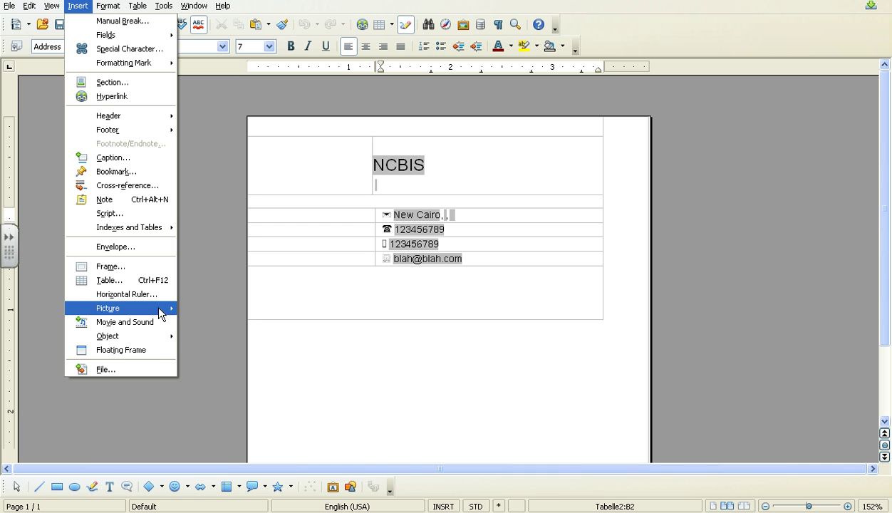
{"action": "mouse_move", "coordinate": [159, 309]}
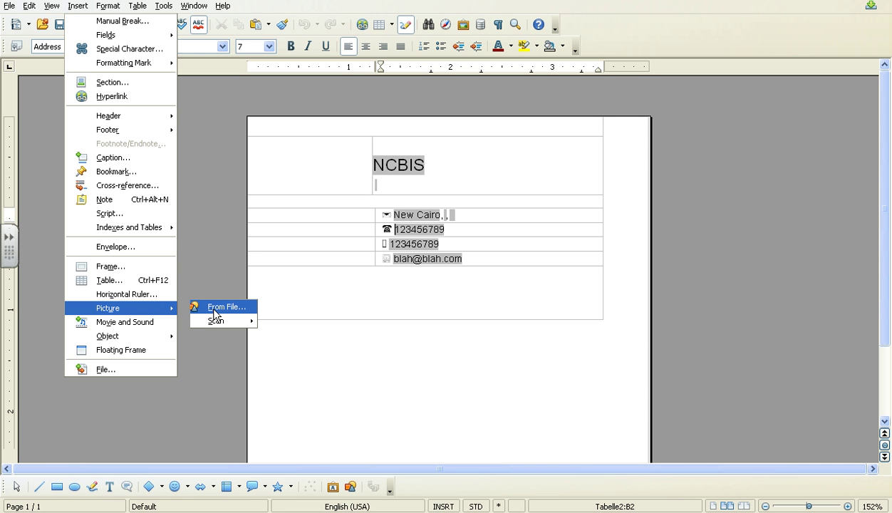
{"action": "left_click", "coordinate": [214, 314]}
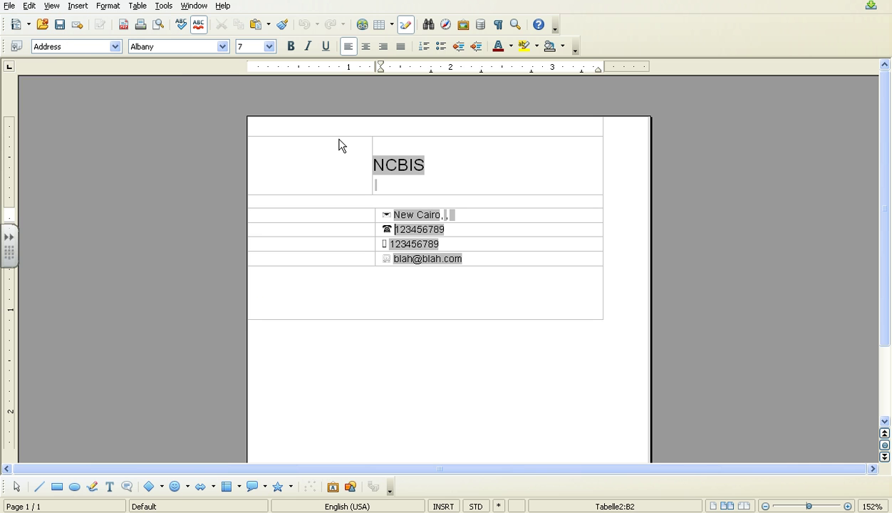